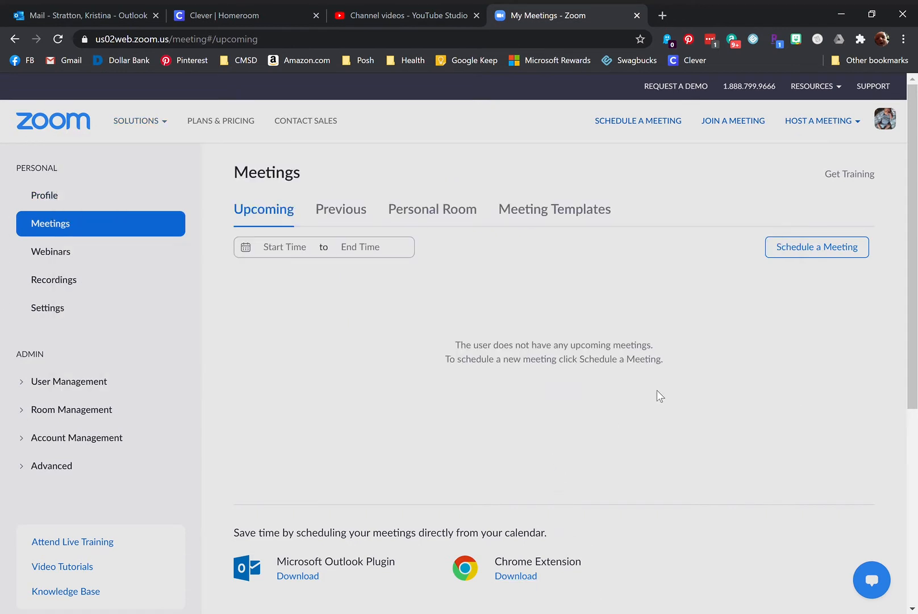
Start a new meeting titled for the teacher's ESL class, with an opening description line about the class link.
click(839, 255)
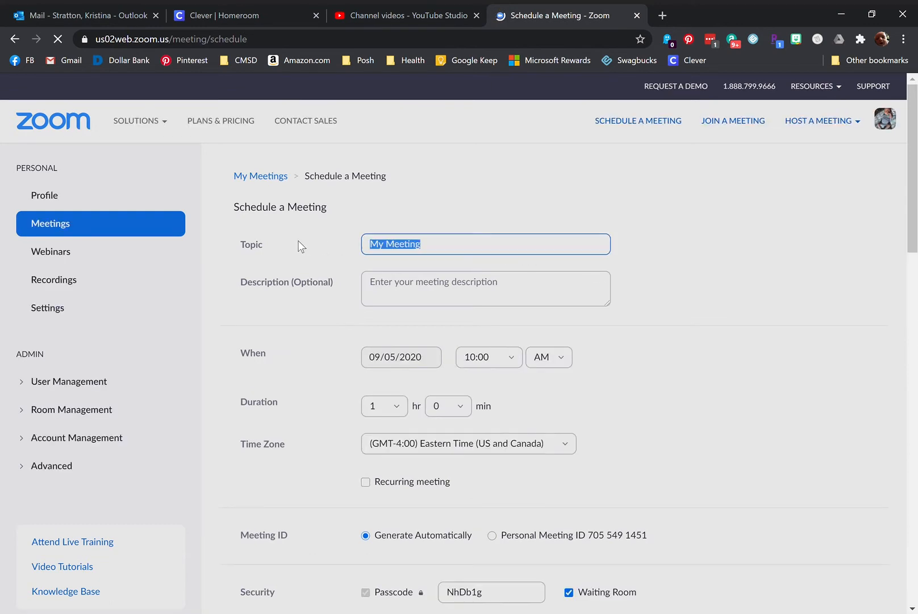
text(Mrs.)
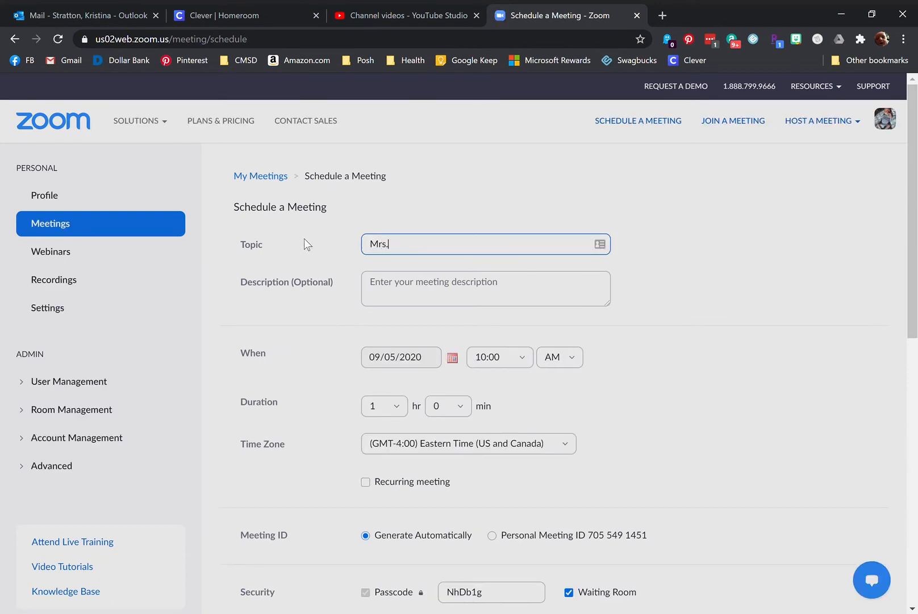
text( Stratton ESL)
click(530, 300)
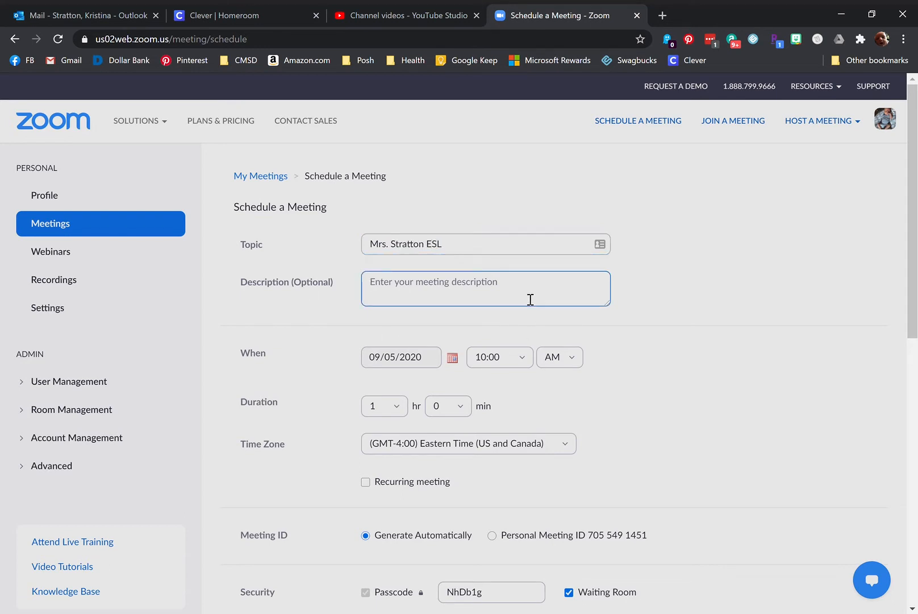
text(This)
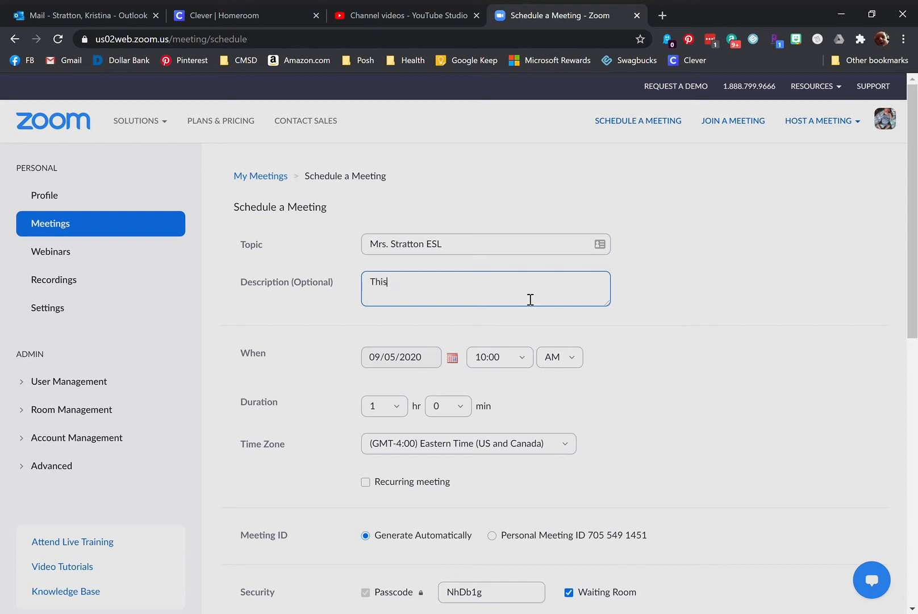
text( is the link for Mrs. Stratton's ES)
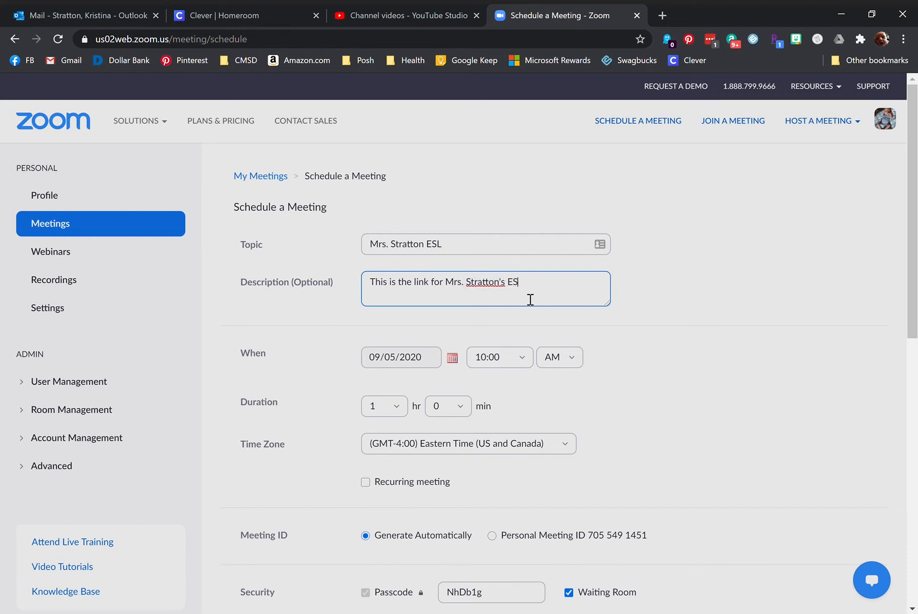
text(L classes:)
Add description lines 'K 10am-10:30am' and '2nd 11:00-11:30am'.
key(Return)
text(k)
key(BackSpace)
text(K 10am-10:30am)
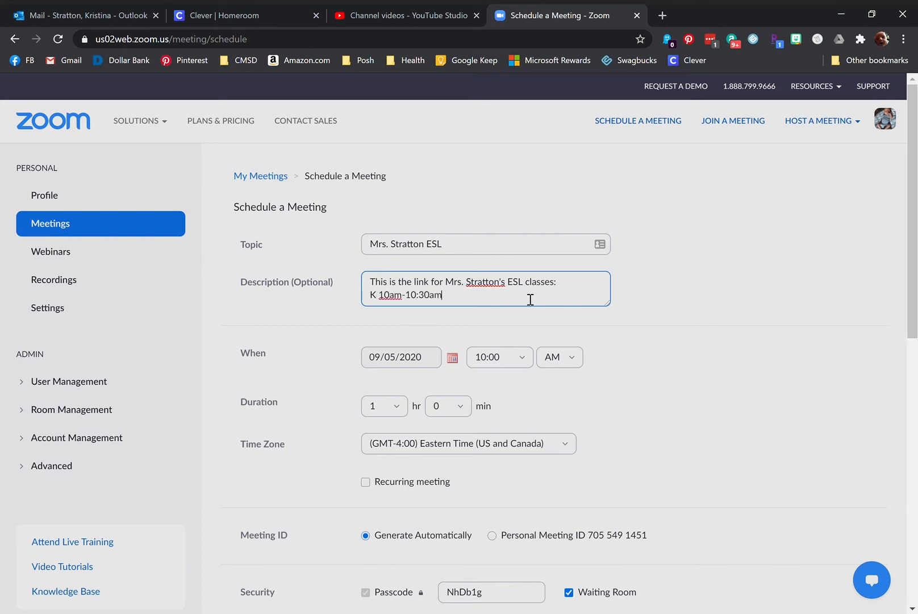
key(Return)
text(2nd)
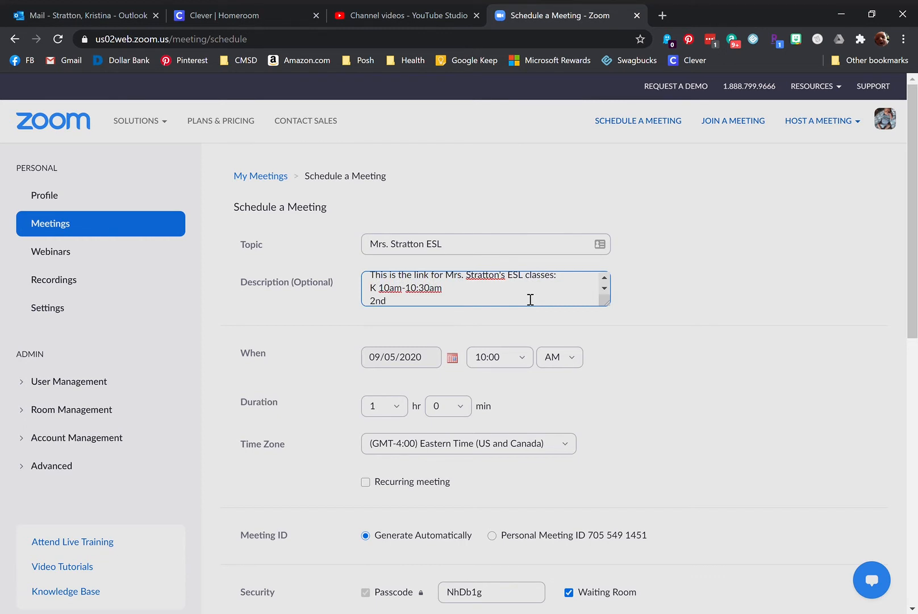
text( 11:00-11:30am)
Mark the meeting as recurring with the No Fixed Time recurrence option.
click(365, 483)
scroll(566, 487, down, 1)
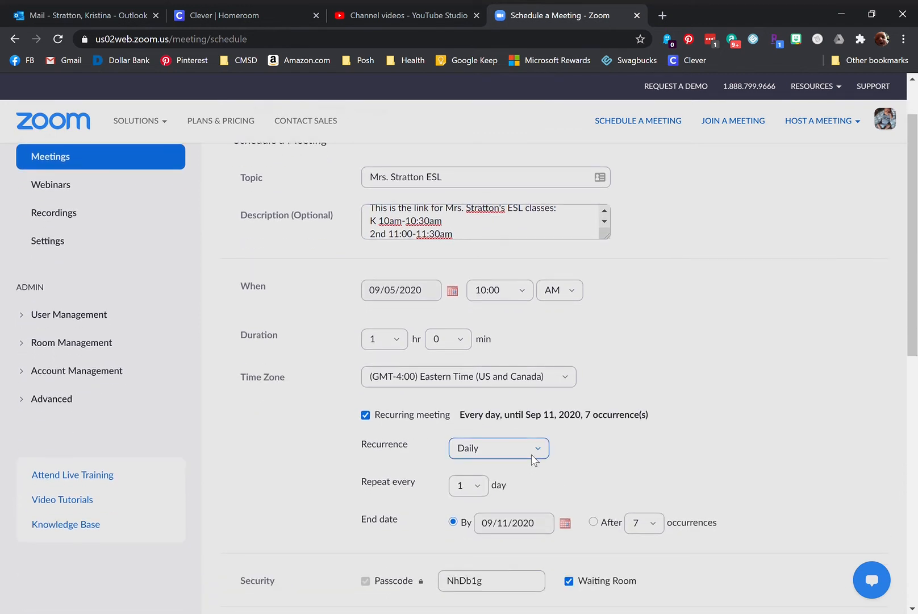
click(534, 458)
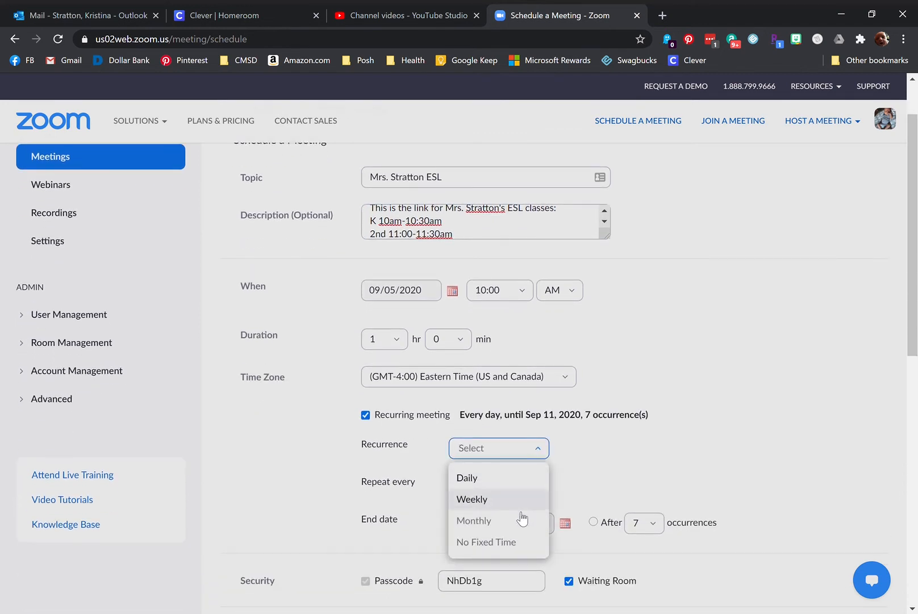
click(508, 545)
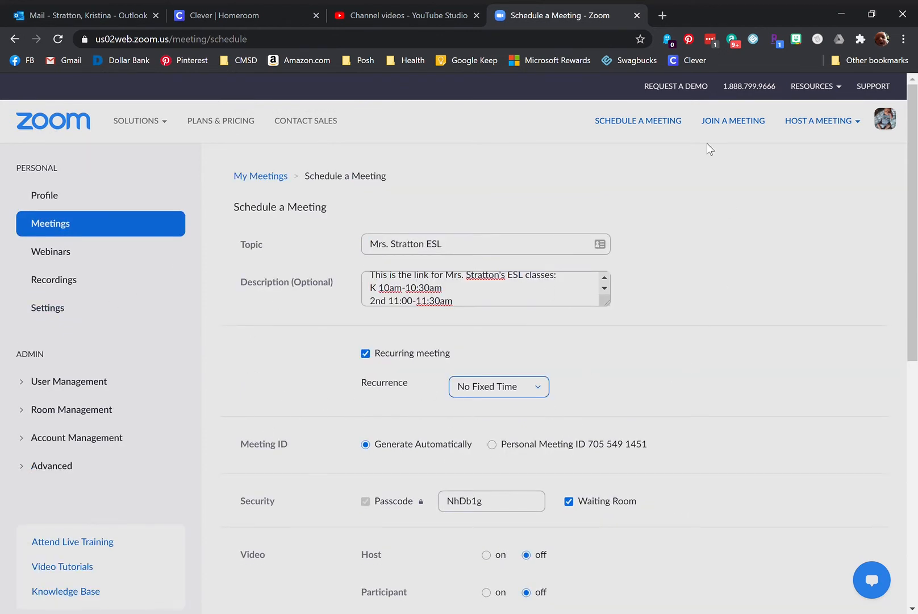
scroll(648, 497, down, 4)
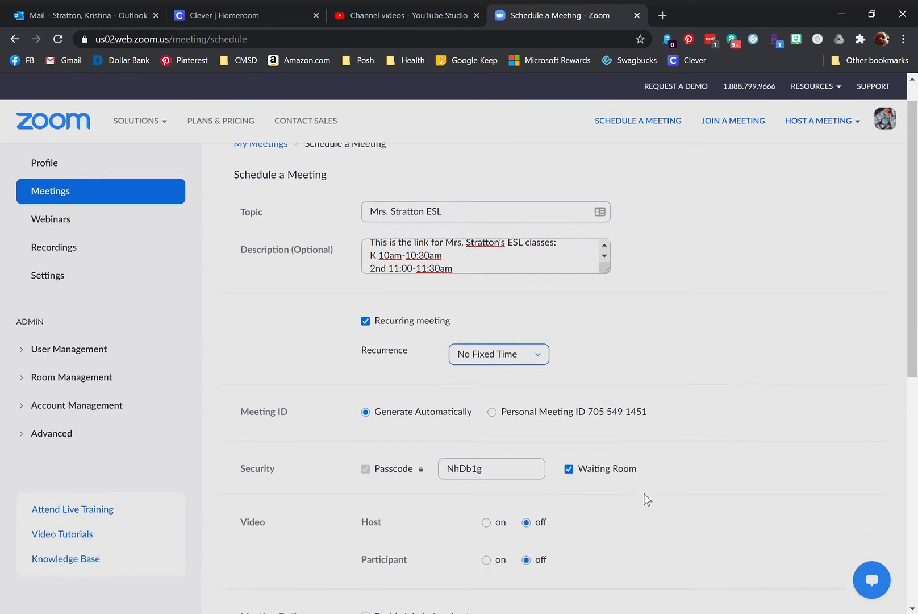
scroll(648, 496, down, 2)
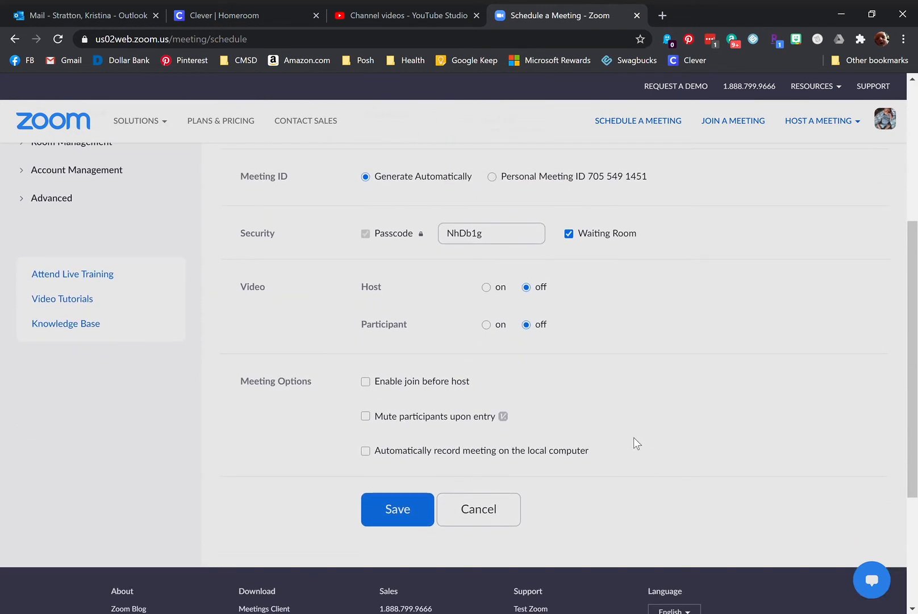
Turn host and participant video on, and enable join before host and automatic local recording.
click(487, 325)
click(487, 288)
click(365, 383)
click(365, 454)
click(499, 237)
drag(498, 239, 422, 241)
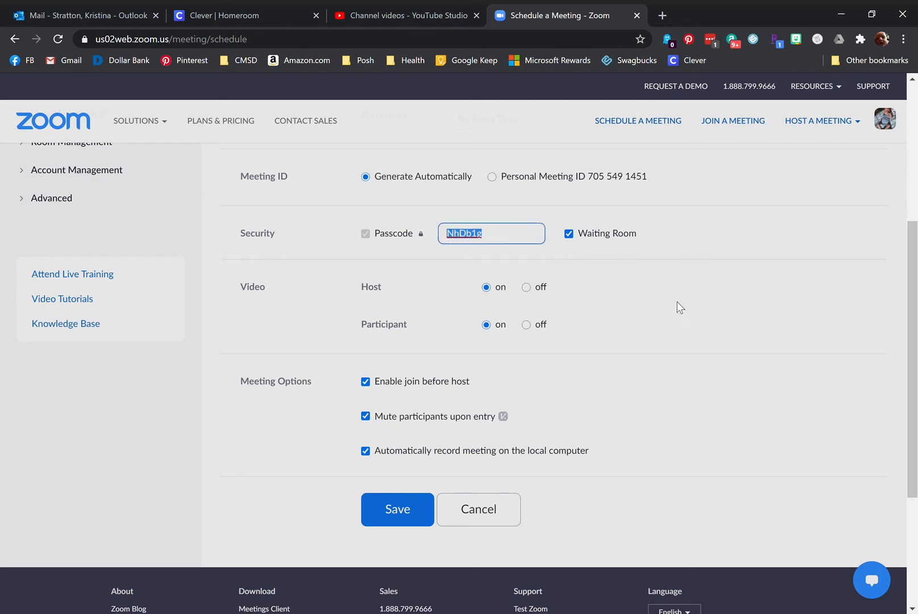
text(ESL123)
click(676, 307)
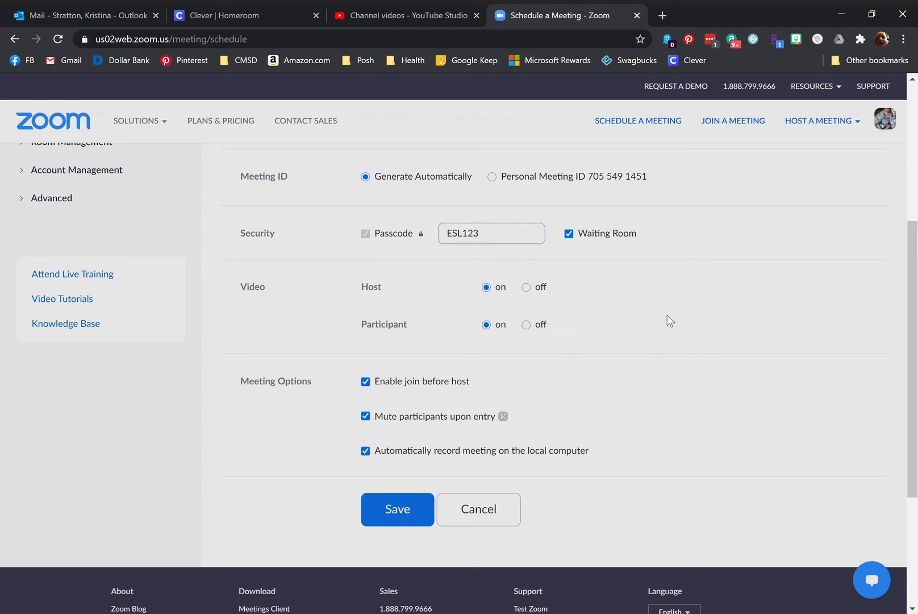
click(404, 520)
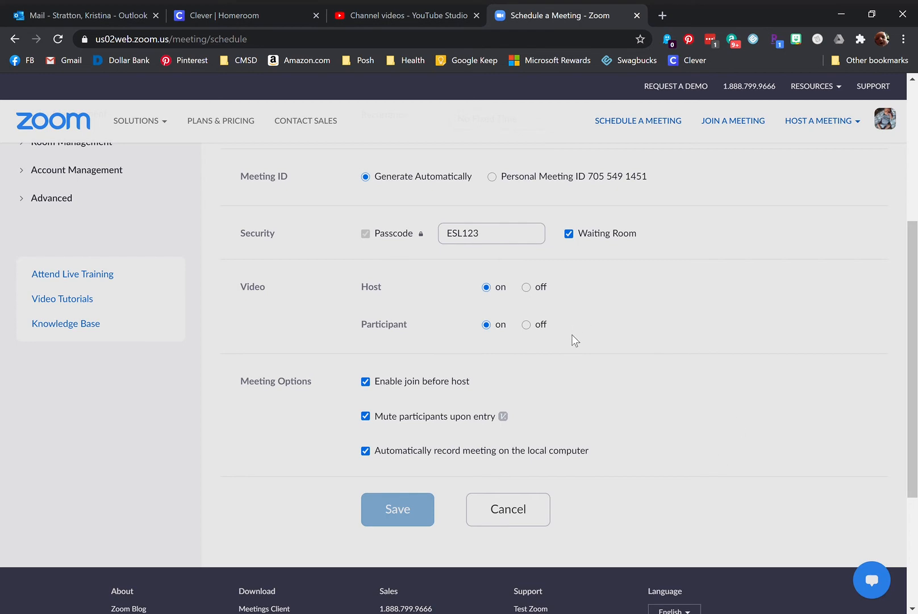
Scroll up to review the saved meeting's information page.
scroll(589, 470, up, 5)
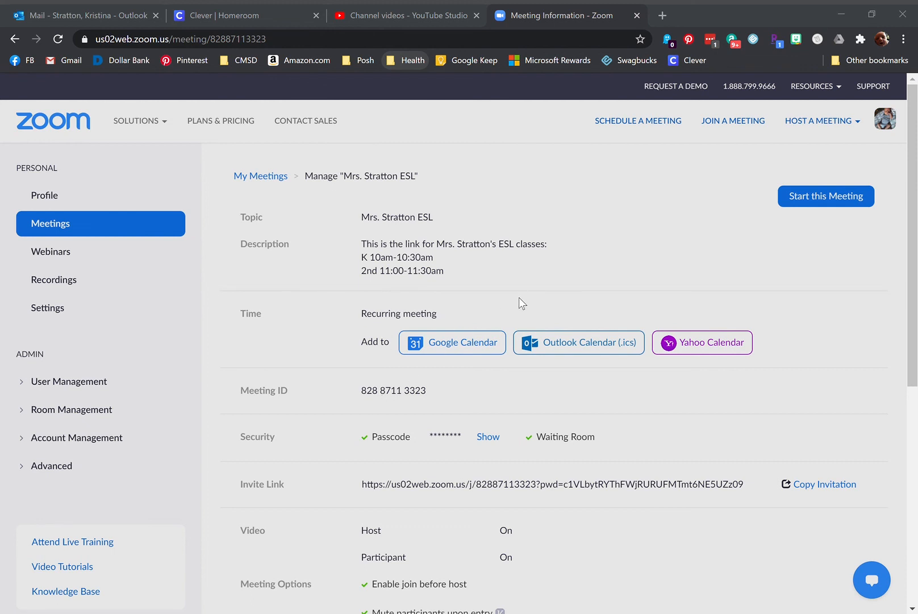
Go back to the upcoming Meetings list showing the new recurring ESL meeting.
click(602, 79)
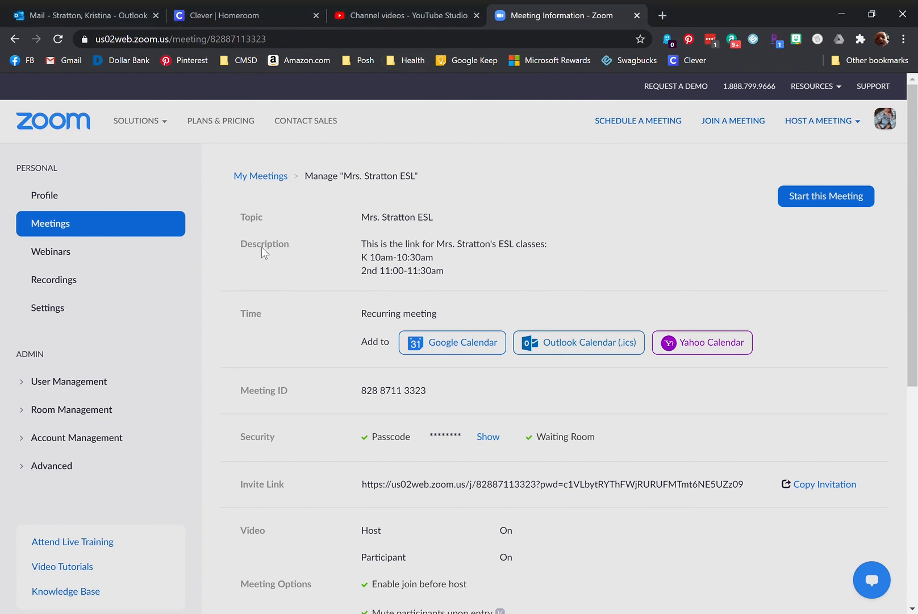
click(91, 227)
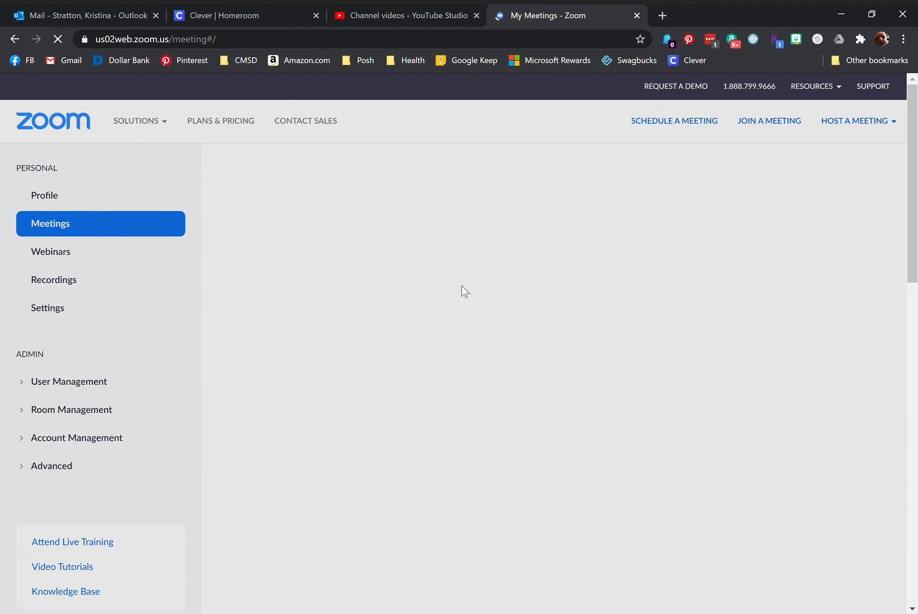
mouse_move(696, 323)
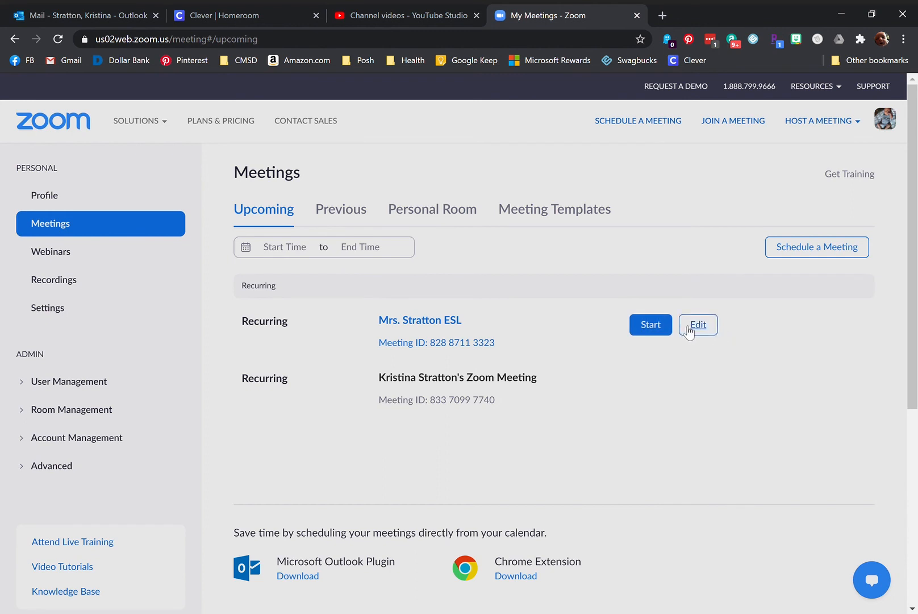